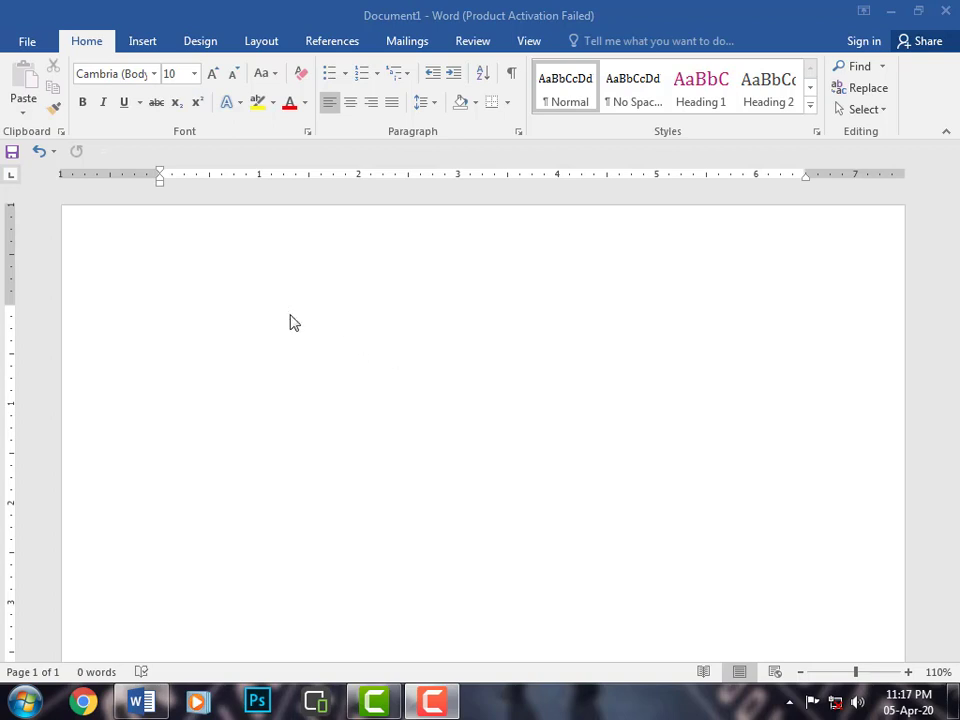
Step: Create a one-row, four-column table in the document body from a text line of plus signs joined by hyphens
{"action": "left_click", "coordinate": [200, 317]}
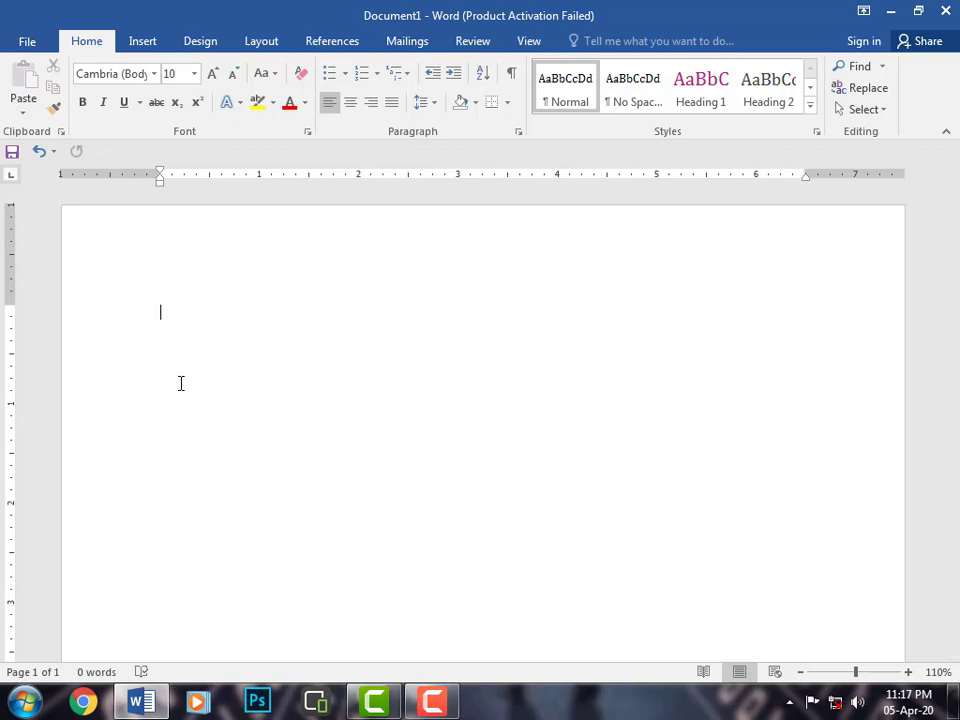
{"action": "type", "text": "+"}
{"action": "type", "text": "--------------"}
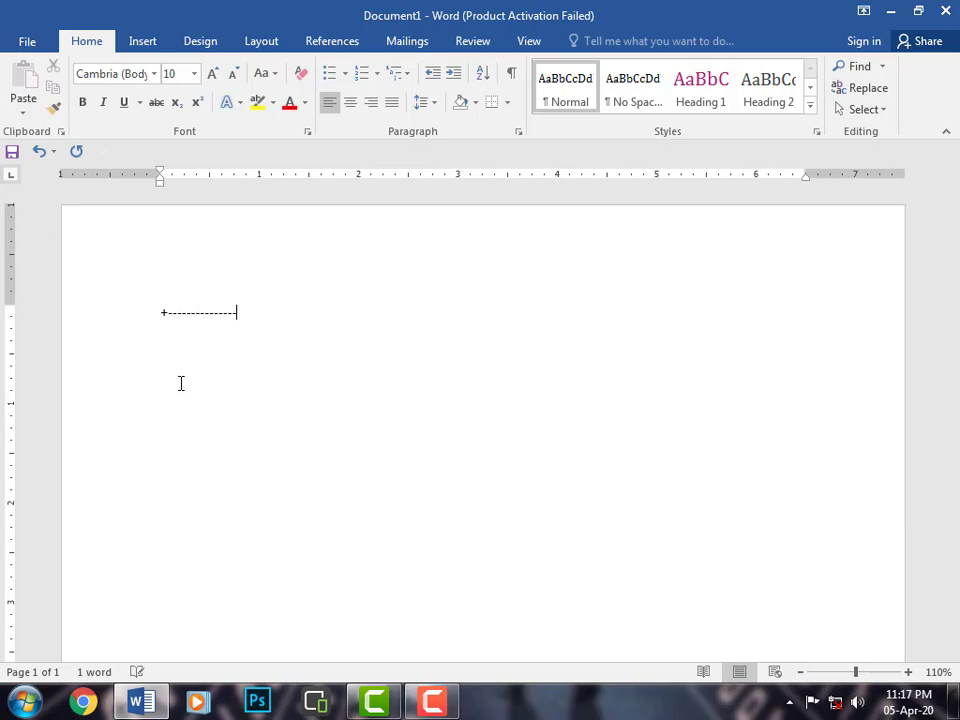
{"action": "type", "text": "+--------------+----"}
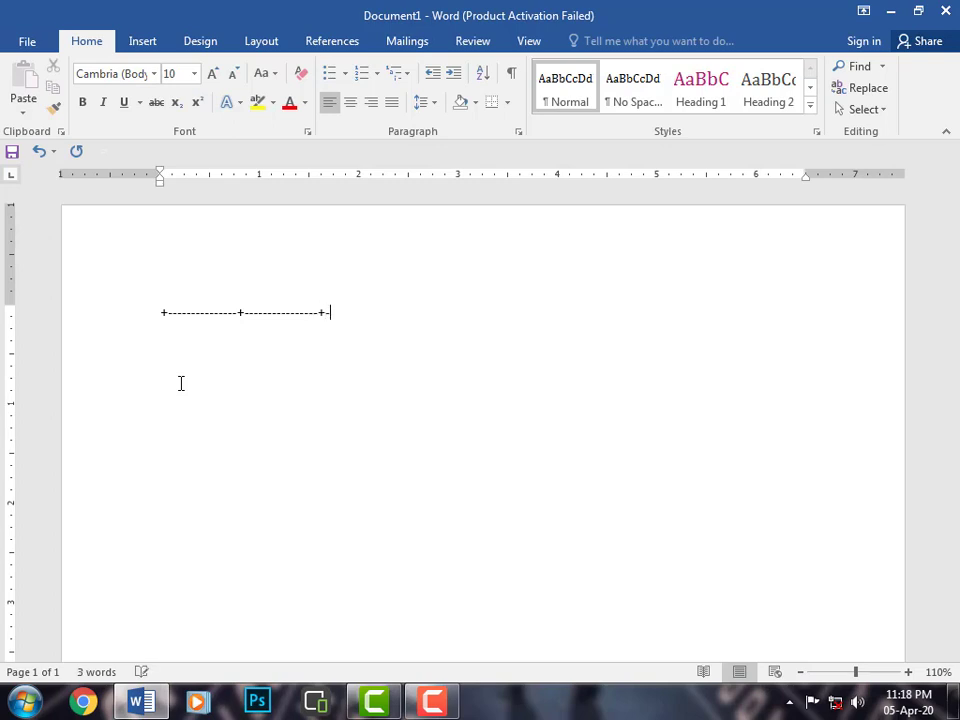
{"action": "type", "text": "--------------"}
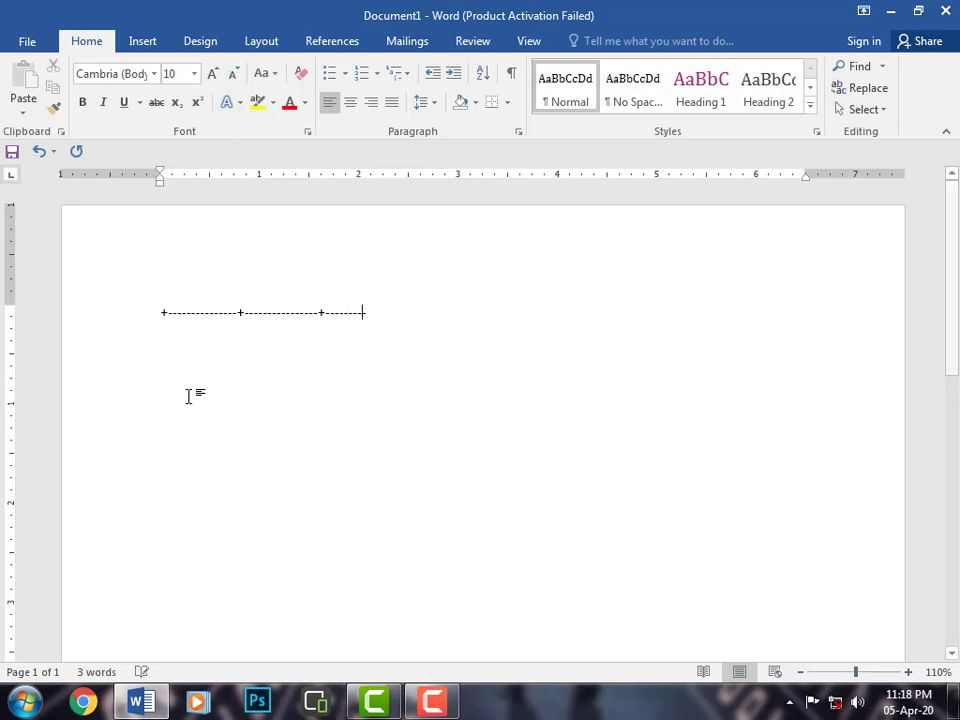
{"action": "type", "text": "+-------"}
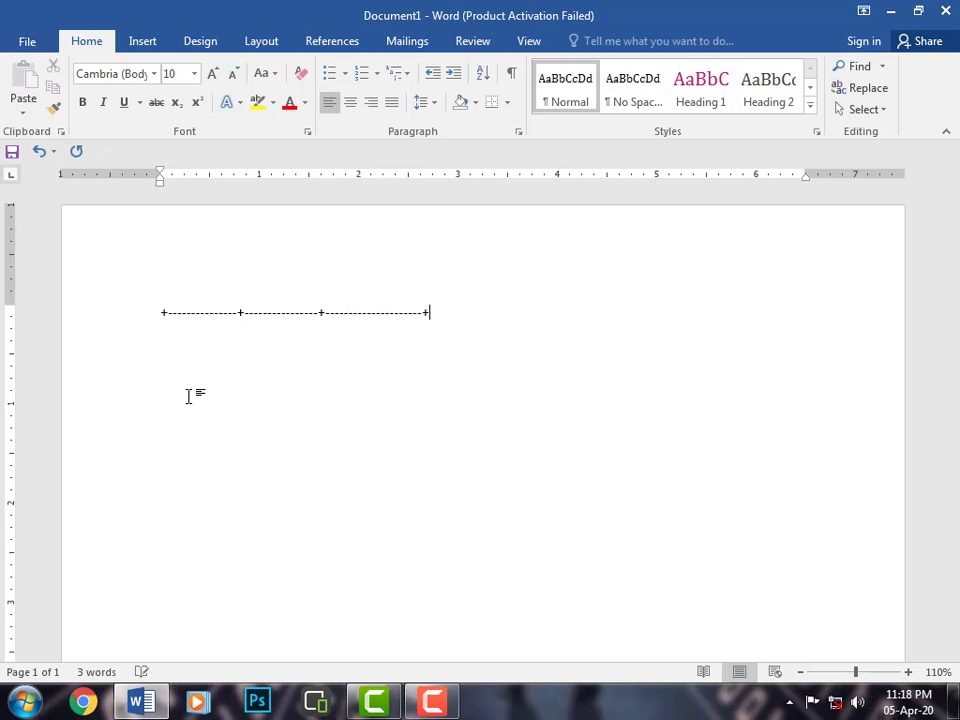
{"action": "type", "text": "--------+"}
{"action": "key", "text": "Return"}
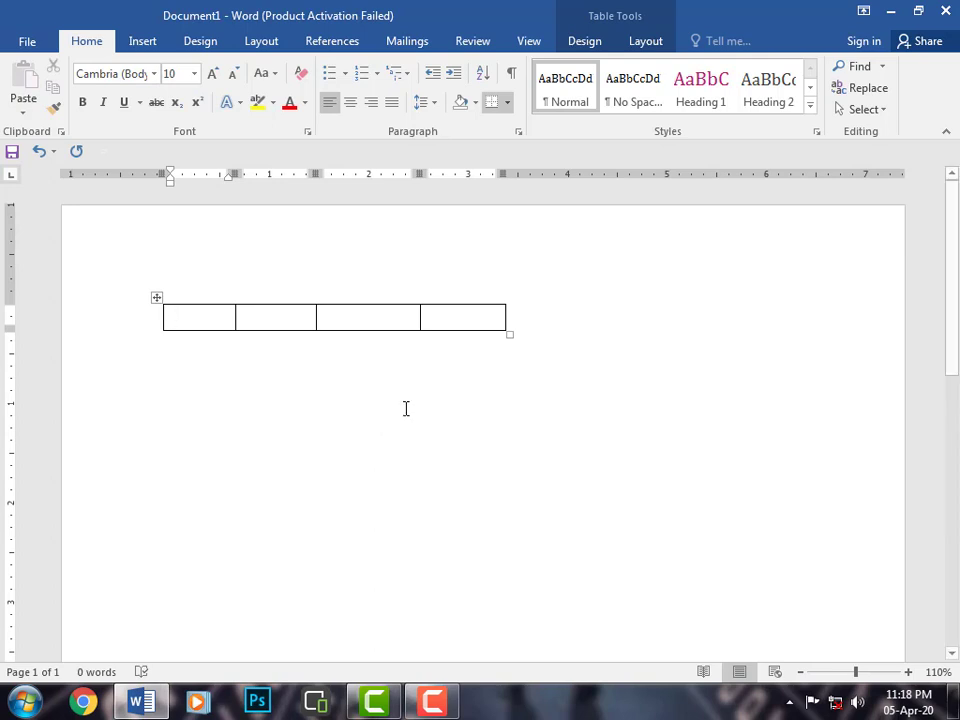
Step: Add the line "Waseem Computer Academy" a few blank lines below the table
{"action": "left_click", "coordinate": [497, 403]}
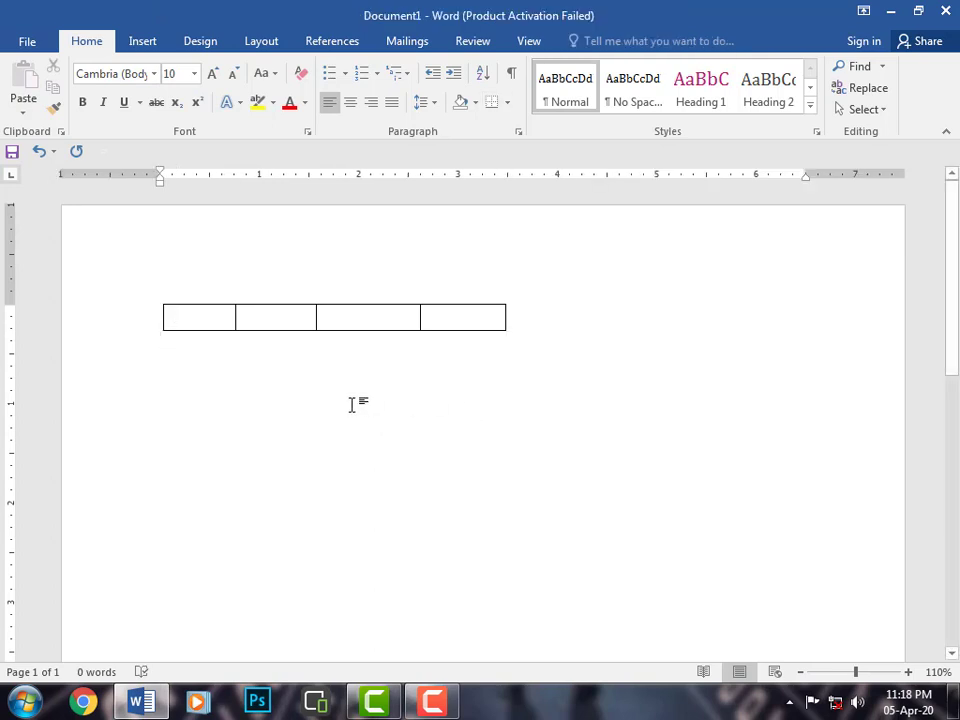
{"action": "key", "text": "Return"}
{"action": "key", "text": "Return"}
{"action": "key", "text": "Return"}
{"action": "key", "text": "Return"}
{"action": "type", "text": "W"}
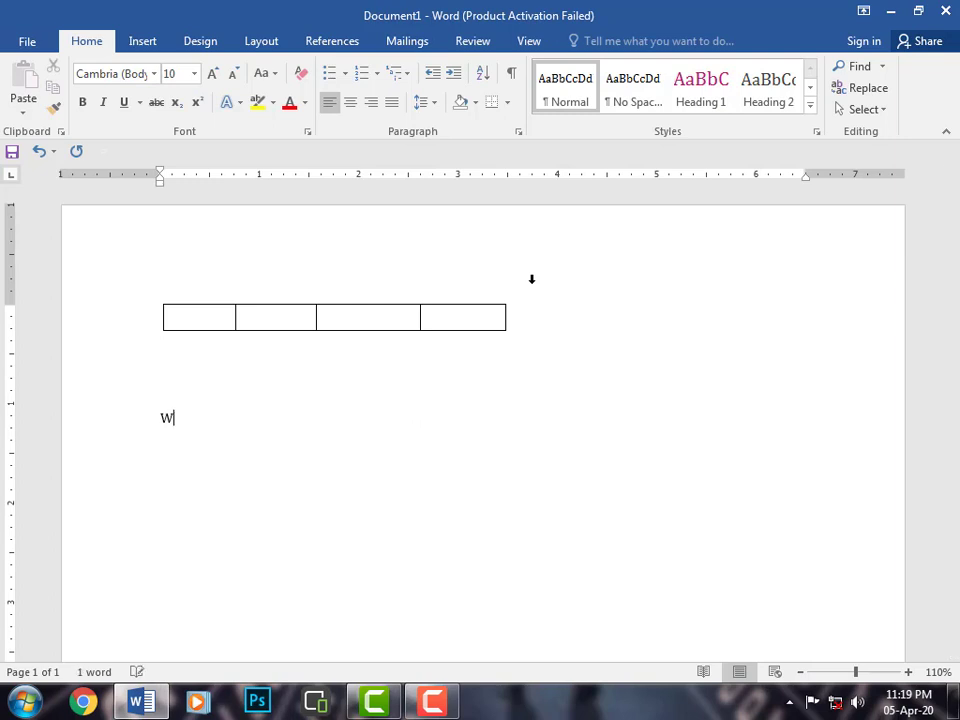
{"action": "type", "text": "aseem Comp"}
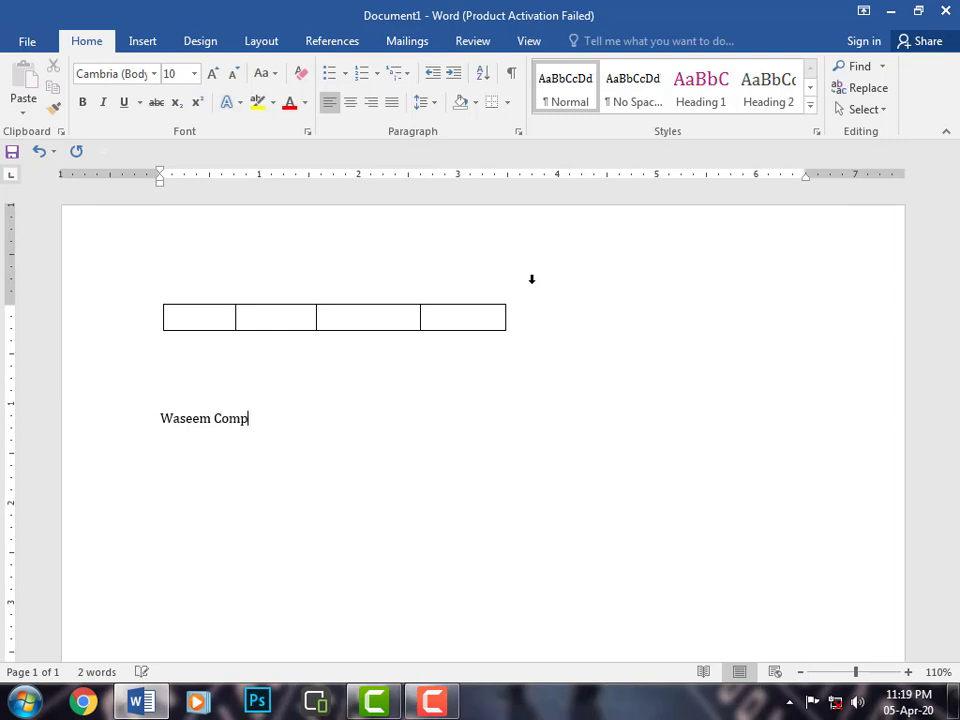
{"action": "type", "text": "uter Academy"}
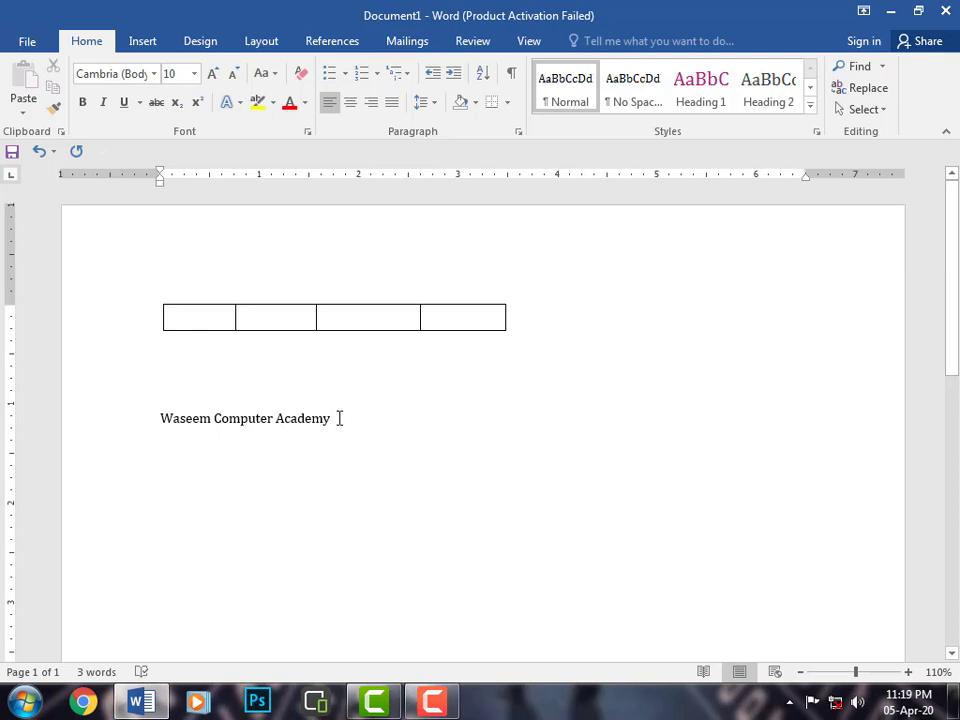
Step: Format the "Waseem Computer Academy" line in the Algerian font at size 20
{"action": "left_click_drag", "start_coordinate": [339, 418], "coordinate": [154, 431]}
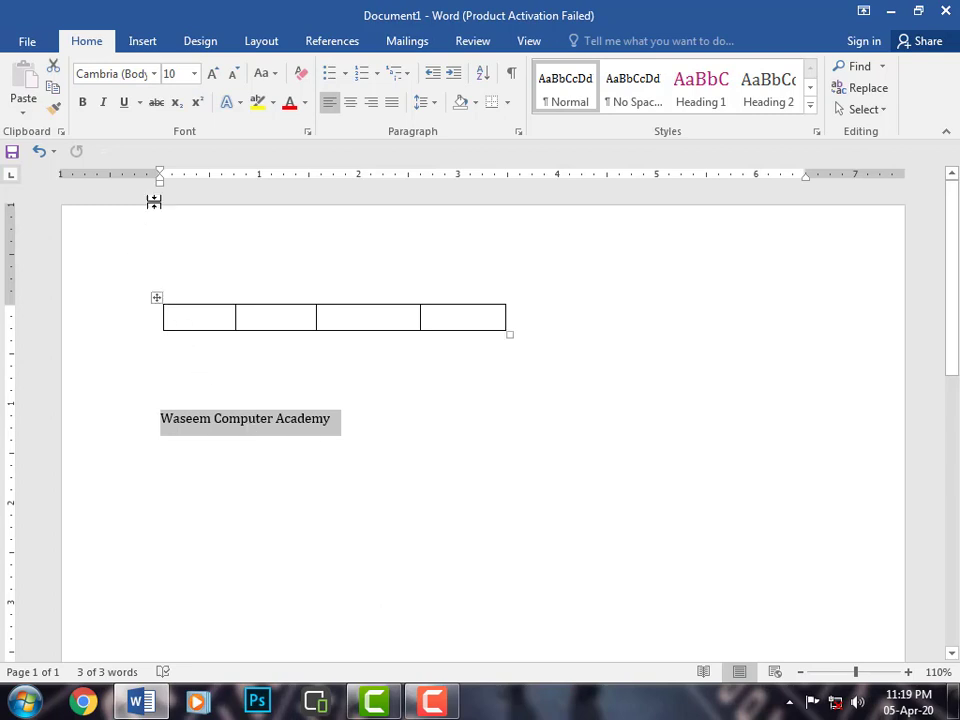
{"action": "left_click", "coordinate": [155, 75]}
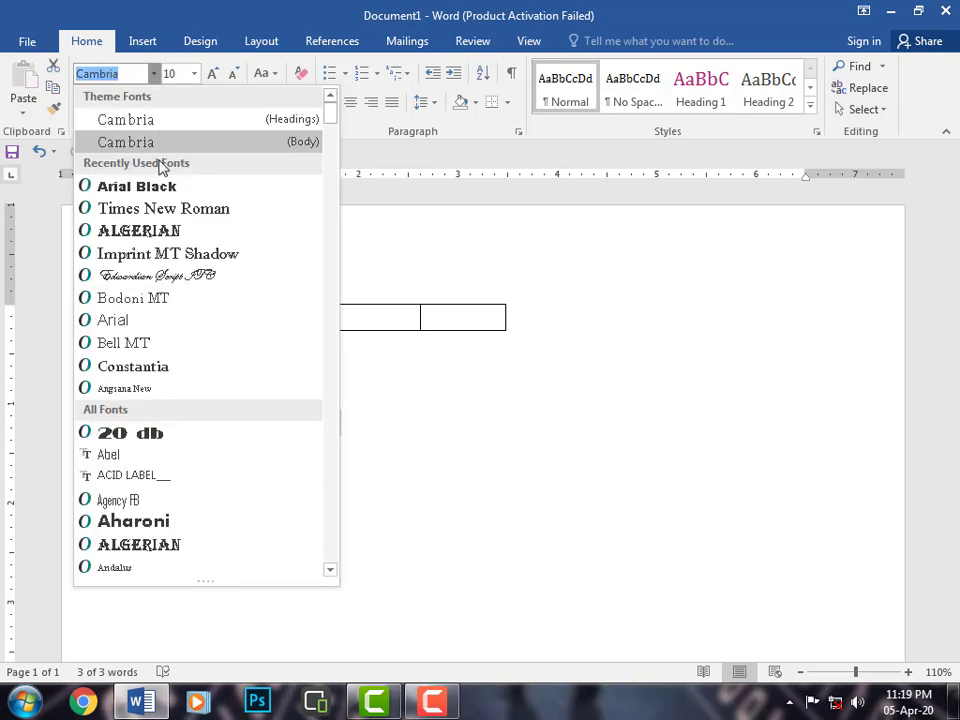
{"action": "left_click", "coordinate": [165, 231]}
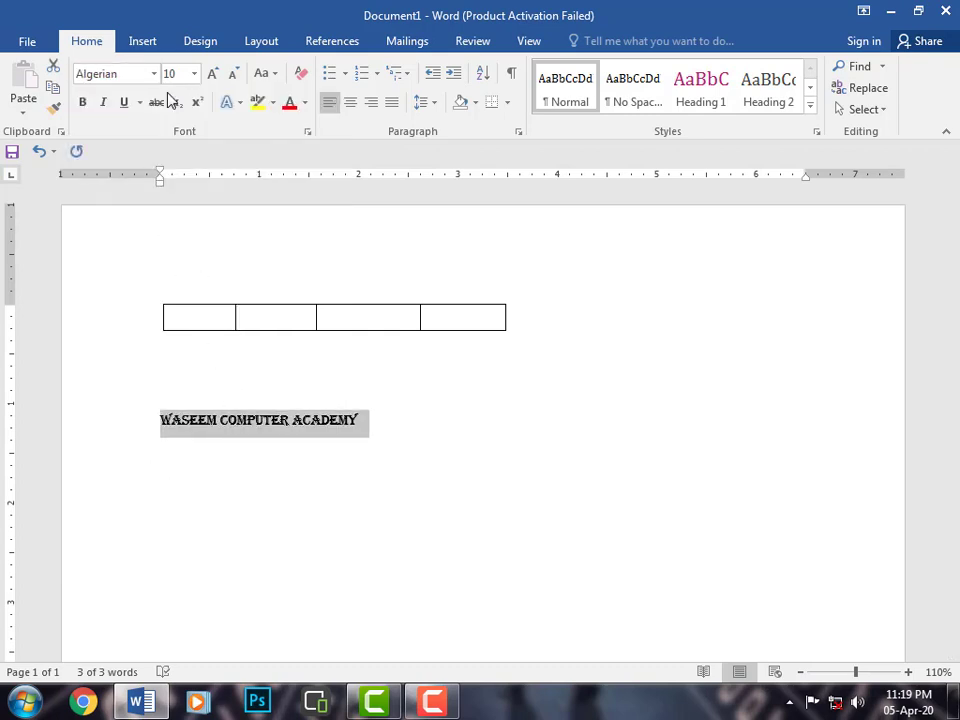
{"action": "left_click", "coordinate": [194, 74]}
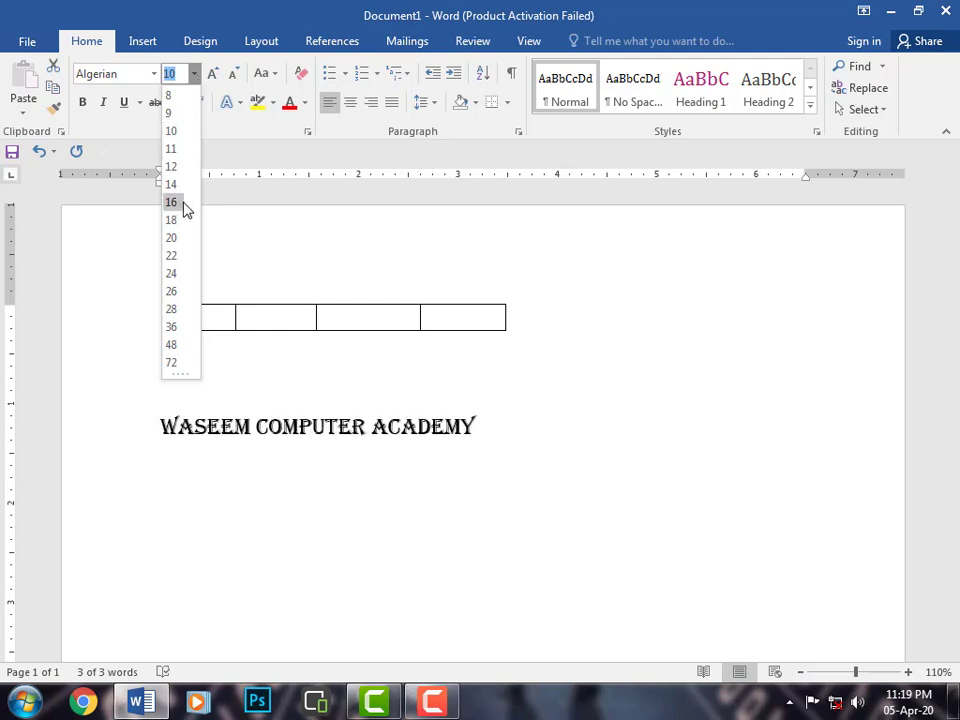
{"action": "left_click", "coordinate": [174, 240]}
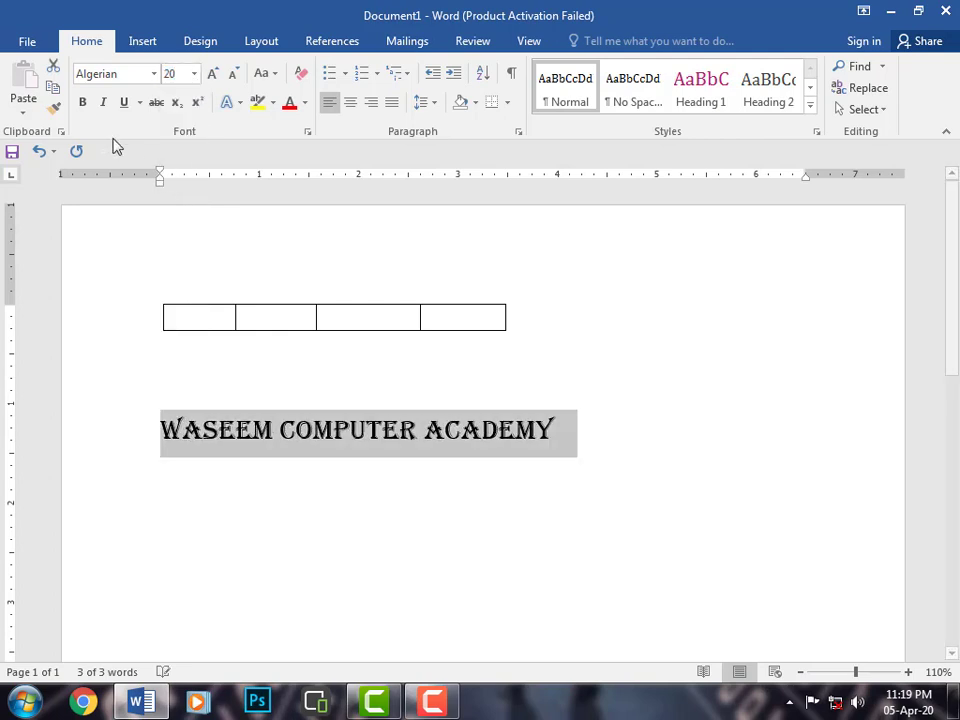
Step: Make the "Waseem Computer Academy" line bold, italic and underlined
{"action": "left_click", "coordinate": [82, 104]}
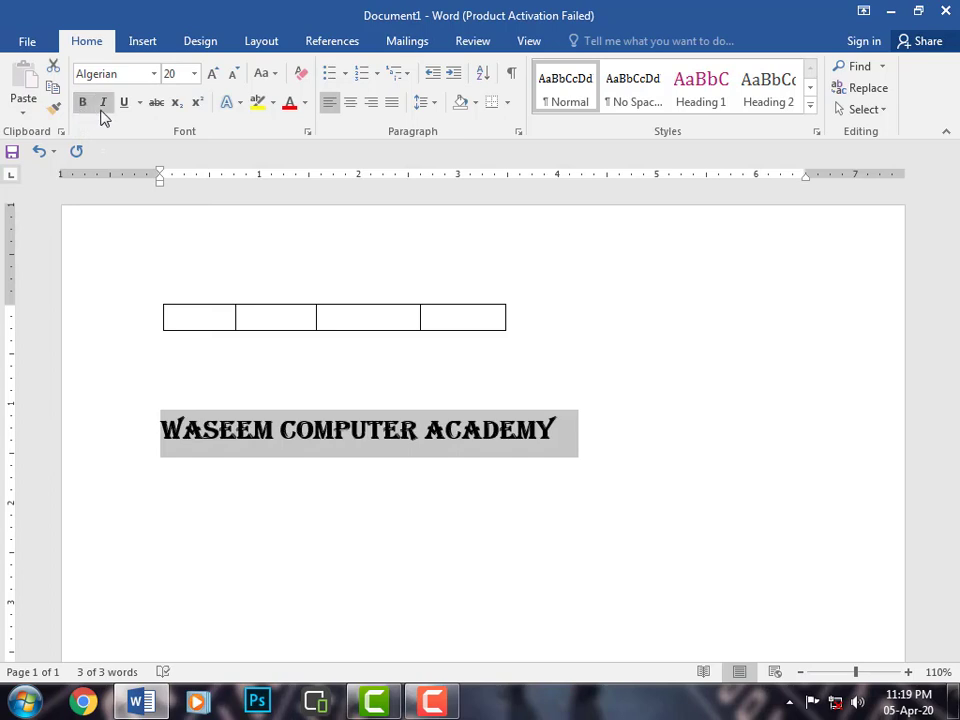
{"action": "left_click", "coordinate": [102, 104]}
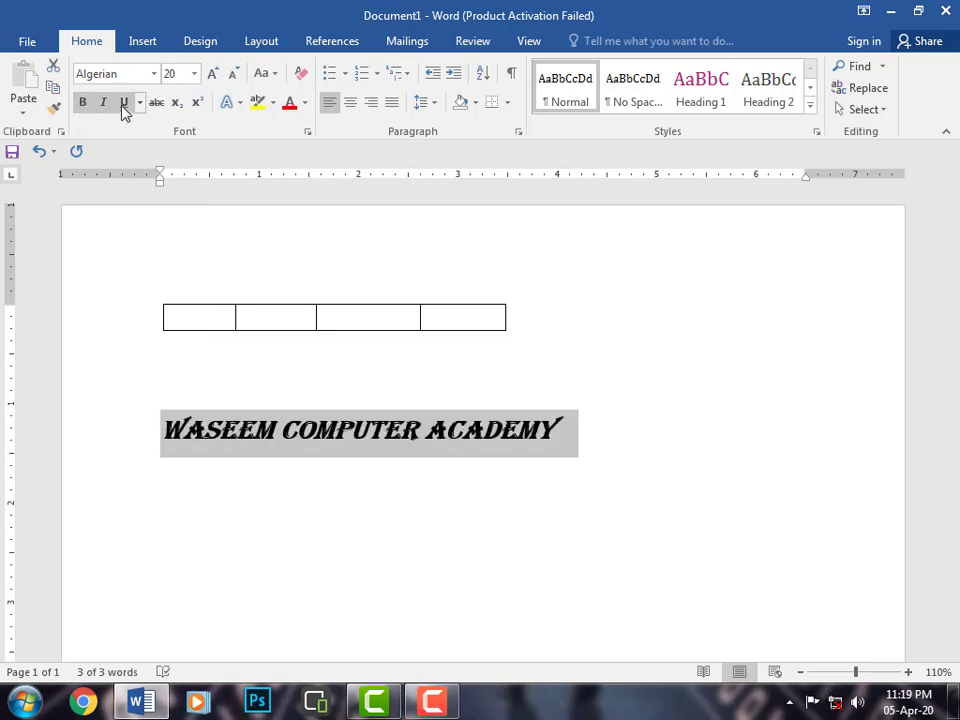
{"action": "left_click", "coordinate": [124, 104]}
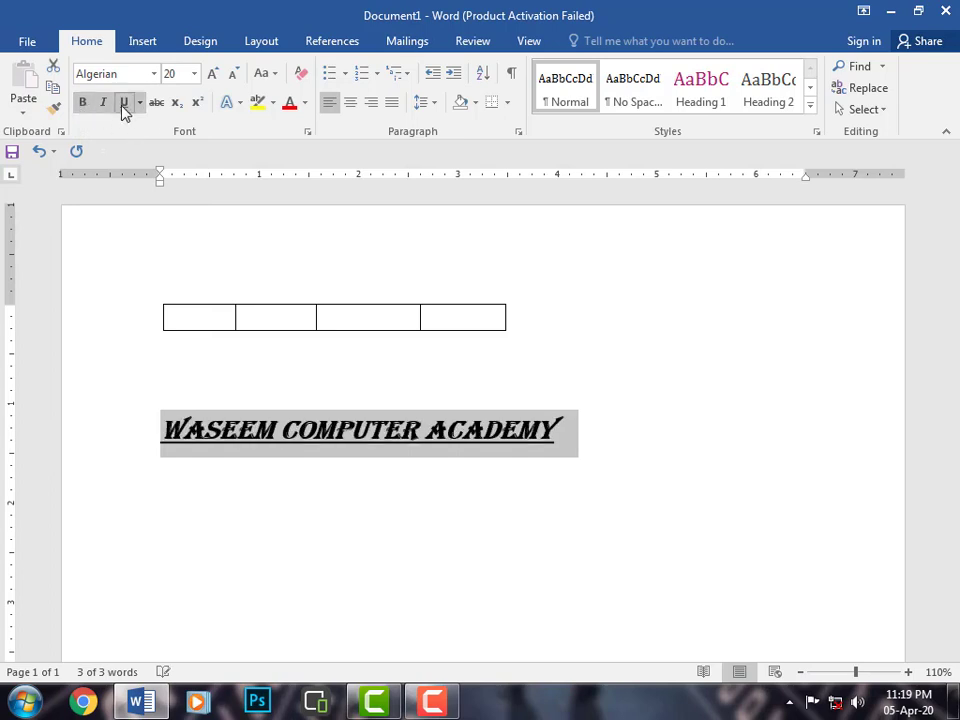
Step: Apply the magenta-outlined, shadowed text effect to the "Waseem Computer Academy" line and enlarge its font to size 26
{"action": "left_click", "coordinate": [240, 105]}
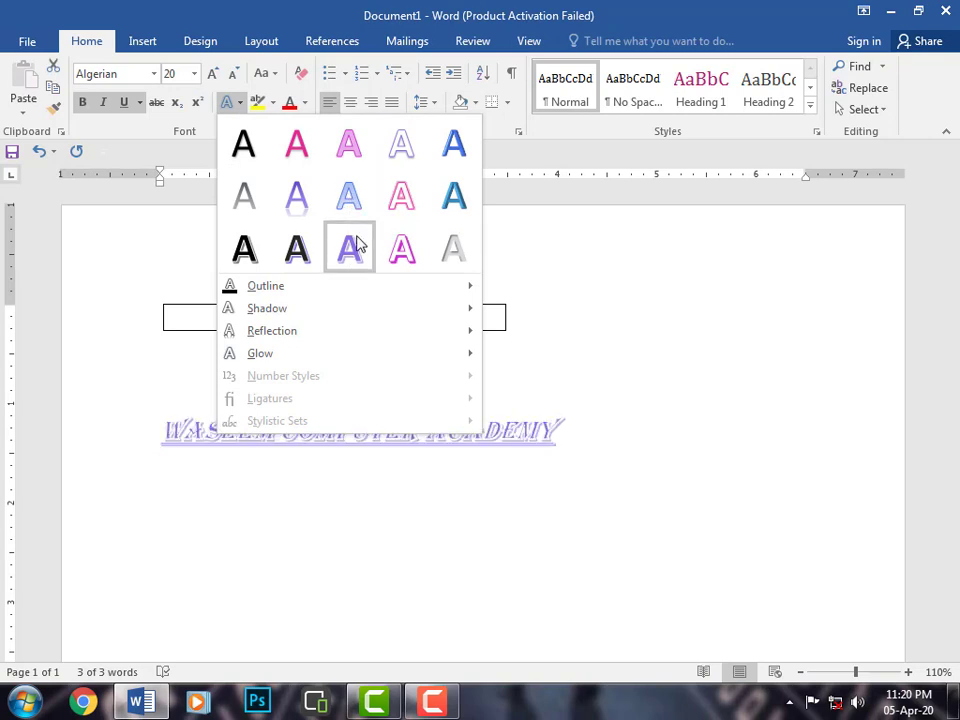
{"action": "left_click", "coordinate": [396, 250]}
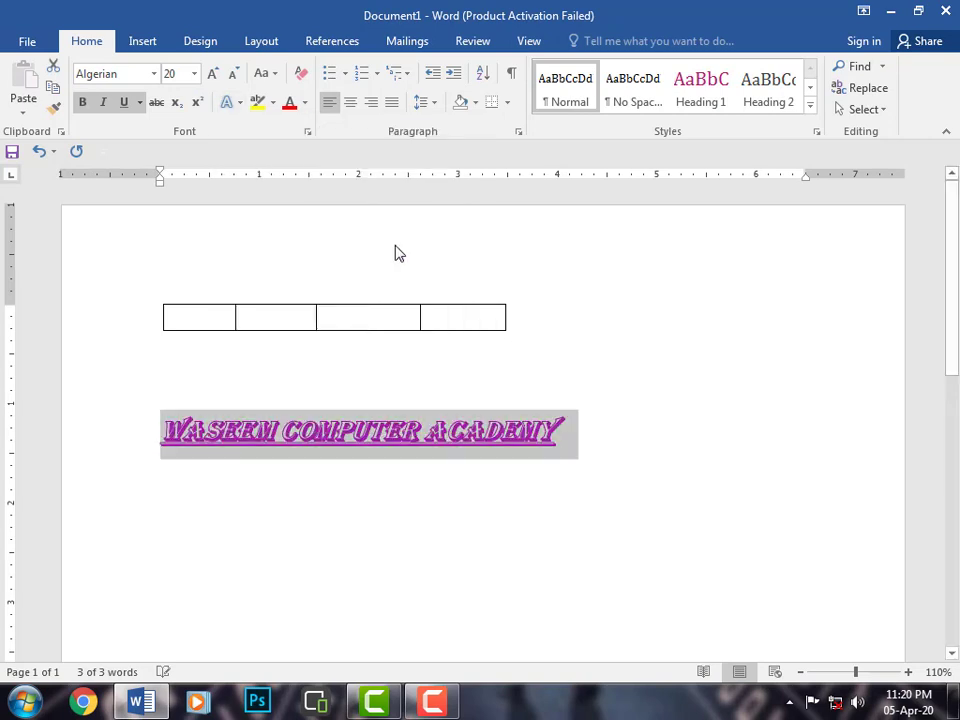
{"action": "left_click", "coordinate": [211, 85]}
{"action": "left_click", "coordinate": [211, 85]}
{"action": "left_click", "coordinate": [211, 85]}
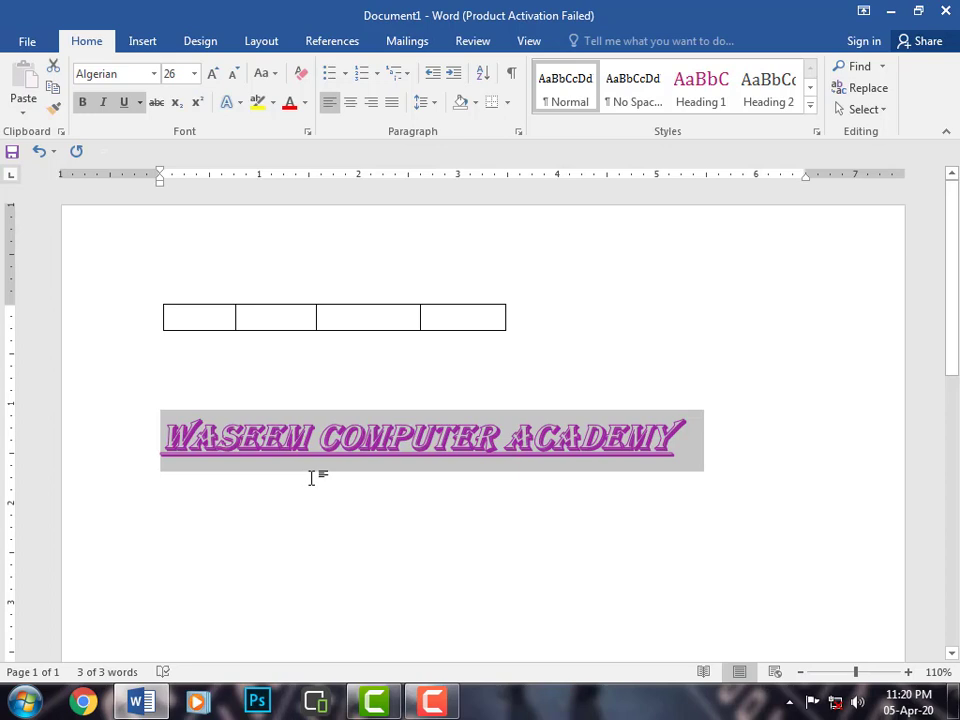
{"action": "left_click", "coordinate": [692, 499]}
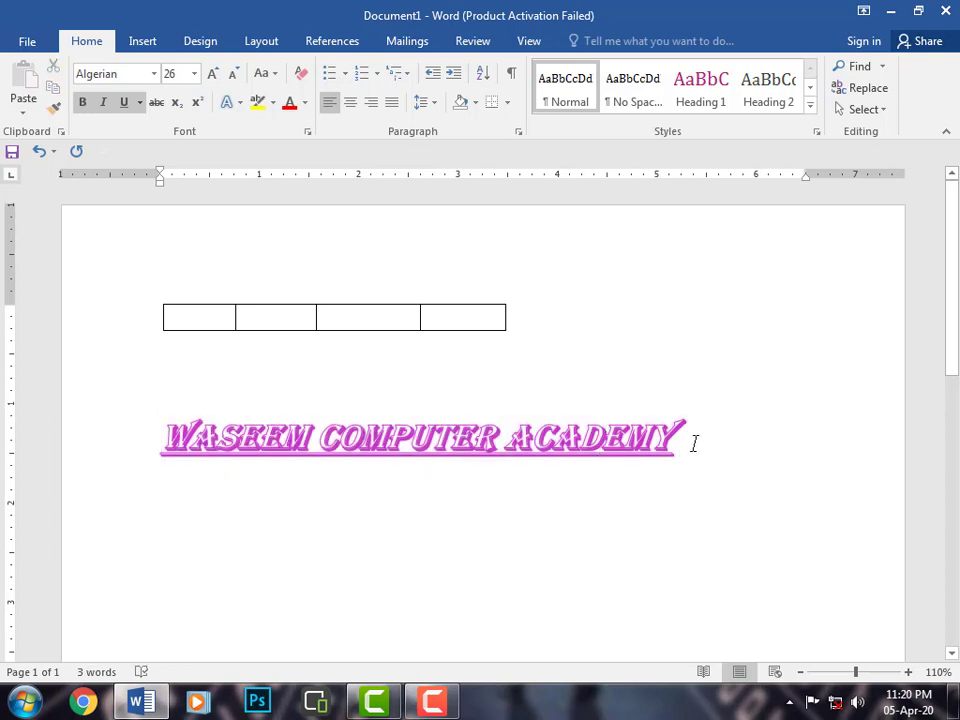
Step: Clear all character formatting from the "Waseem Computer Academy" line, restoring the default text style
{"action": "left_click_drag", "start_coordinate": [692, 444], "coordinate": [167, 475]}
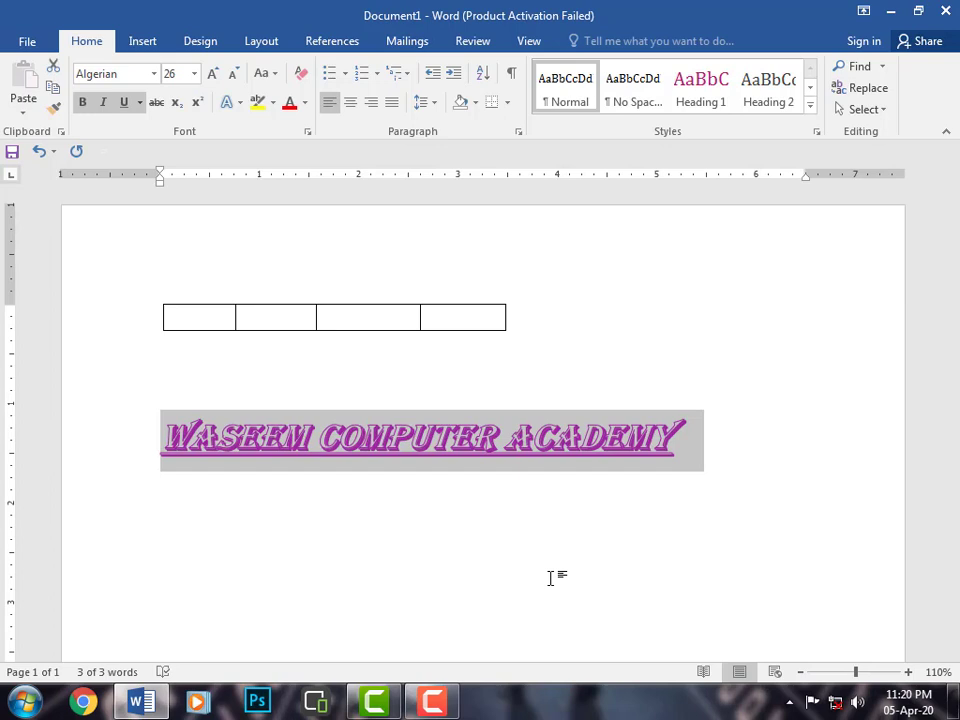
{"action": "key", "text": "ctrl+space"}
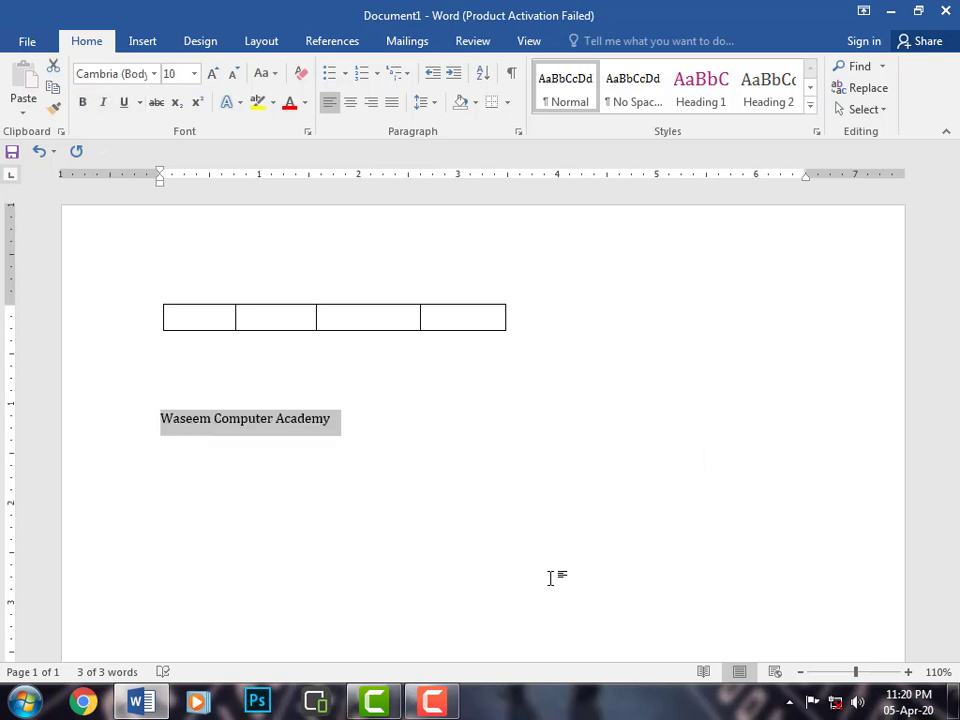
{"action": "left_click", "coordinate": [339, 428]}
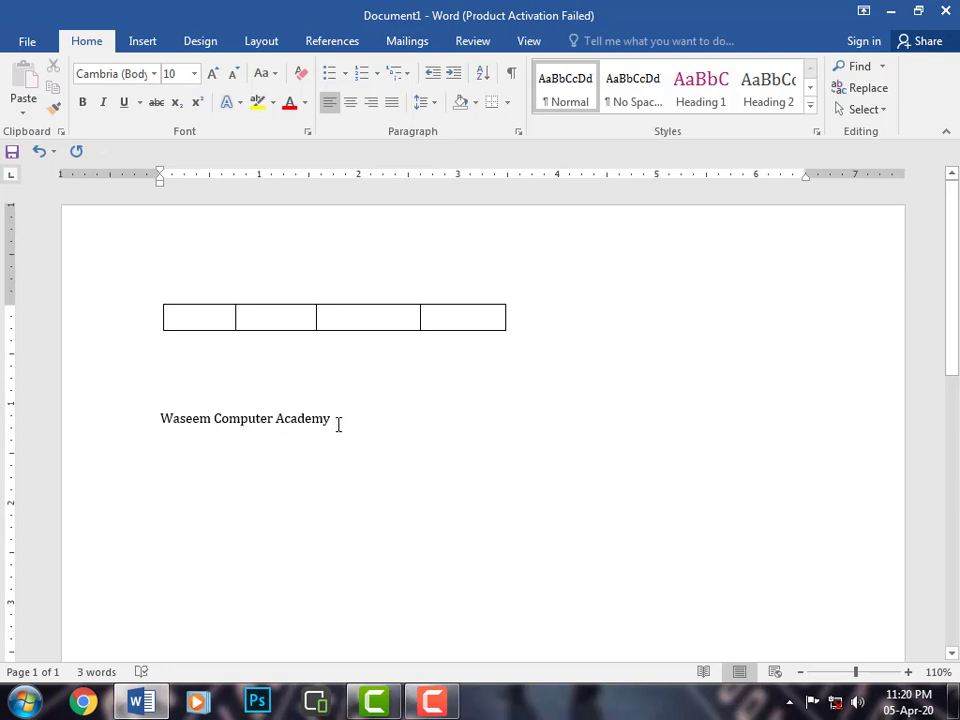
{"action": "left_click_drag", "start_coordinate": [338, 424], "coordinate": [137, 426]}
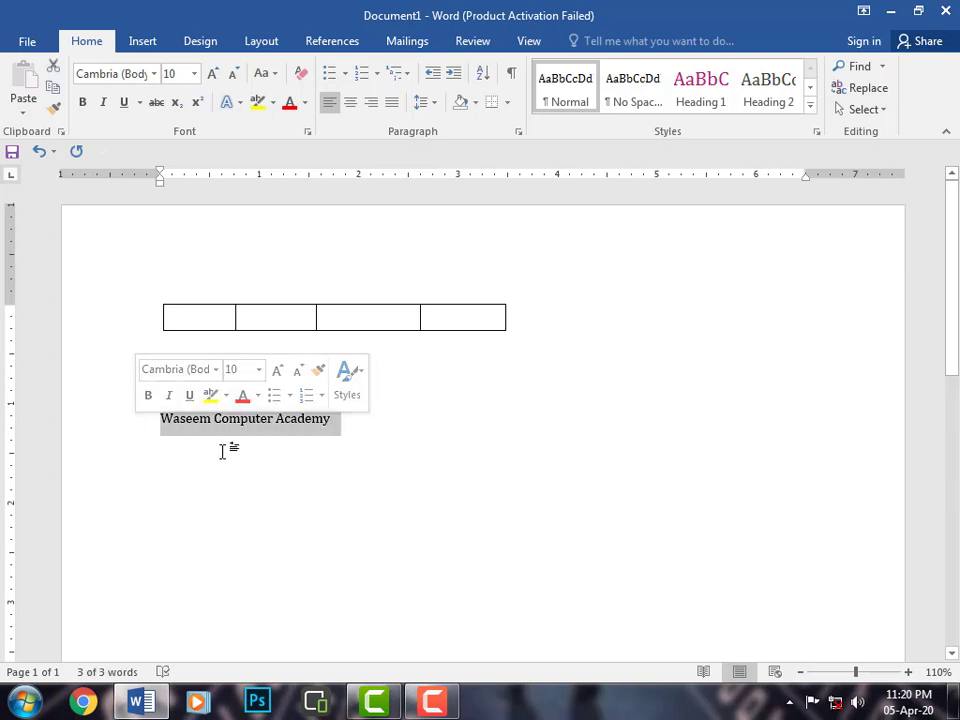
{"action": "left_click", "coordinate": [281, 459]}
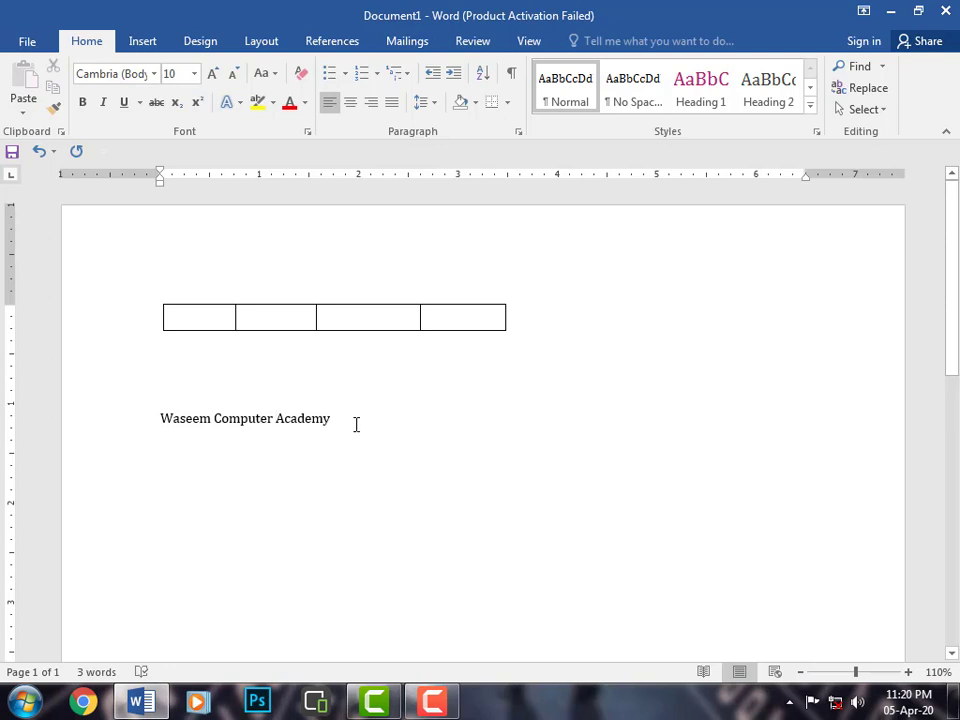
{"action": "left_click", "coordinate": [357, 423]}
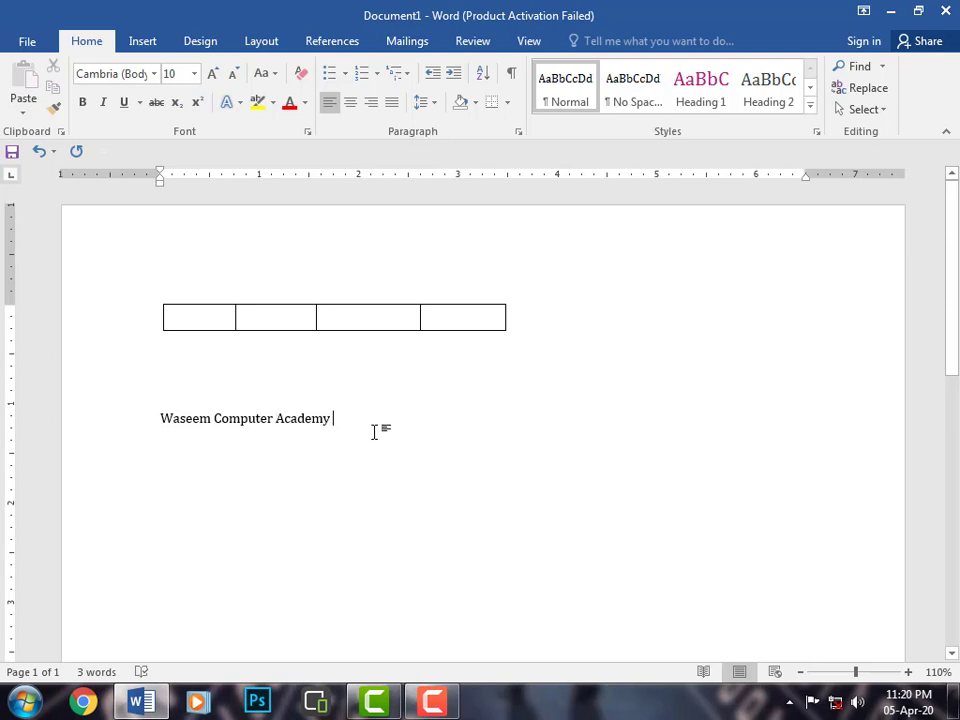